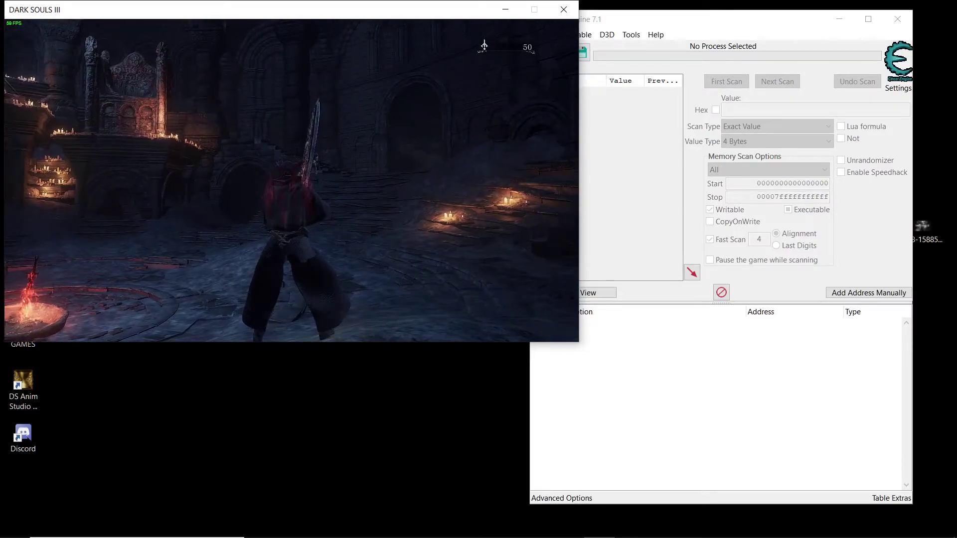
- Attach Cheat Engine to the DarkSoulsIII.exe process from the running-process list
click(601, 23)
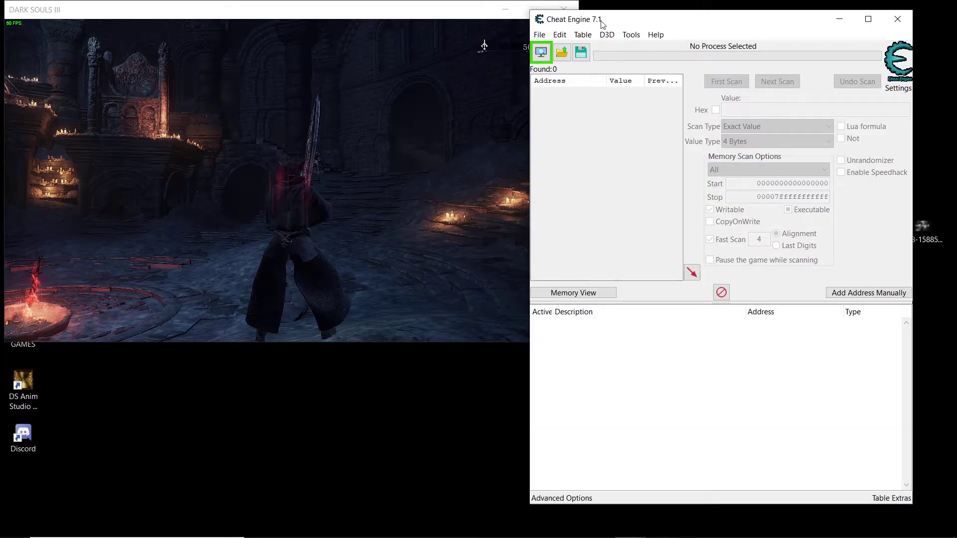
drag(602, 23, 660, 25)
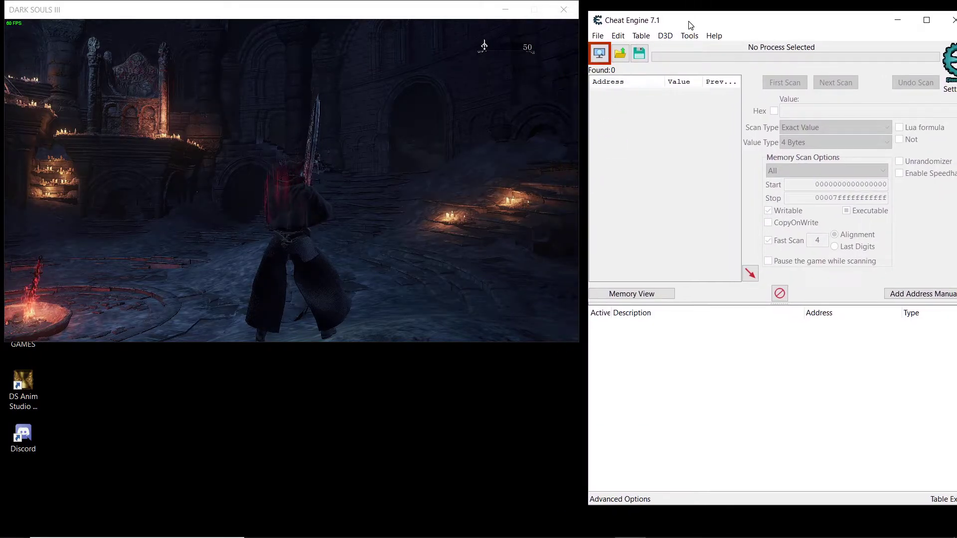
click(599, 53)
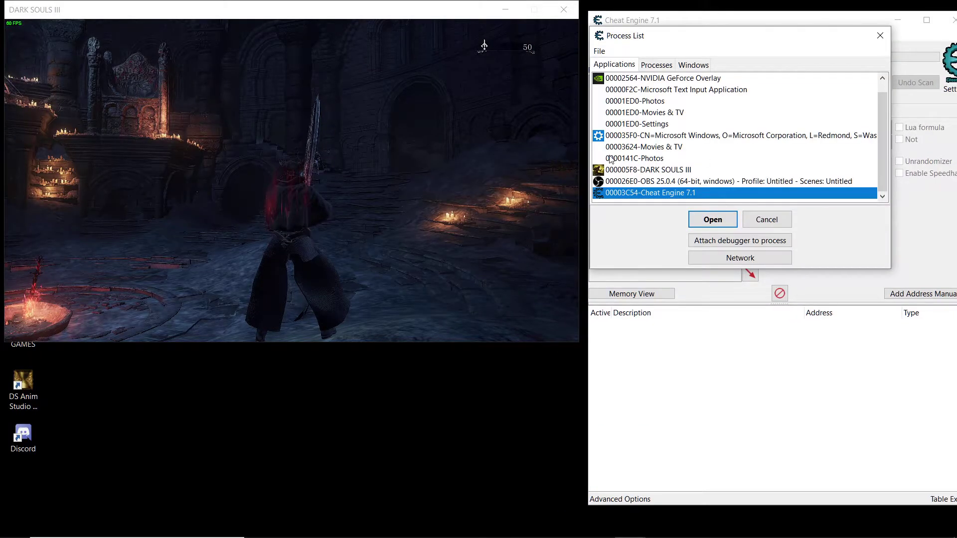
click(648, 170)
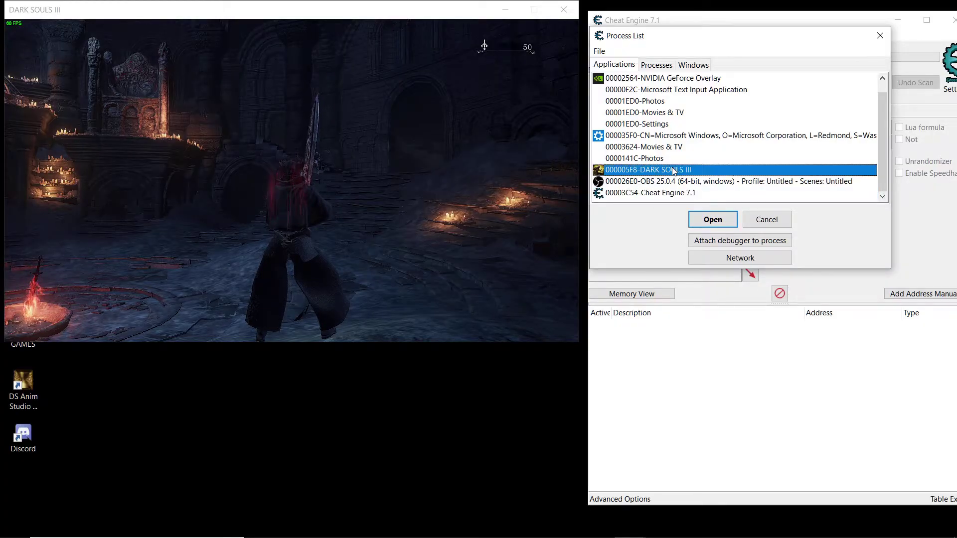
click(718, 221)
click(601, 55)
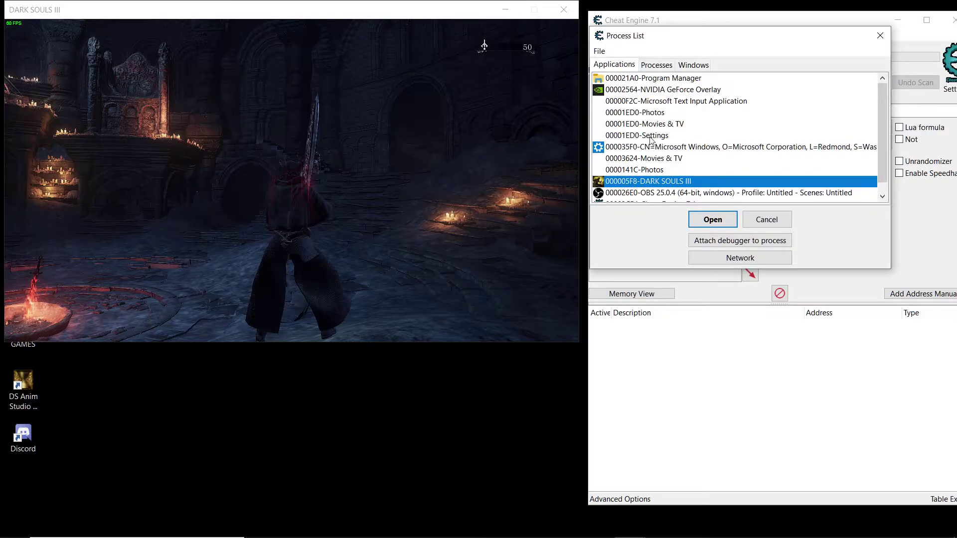
click(725, 221)
- Include non-writable memory in the scan and enter 50 for an Exact Value, 4 Bytes search
drag(721, 25, 708, 19)
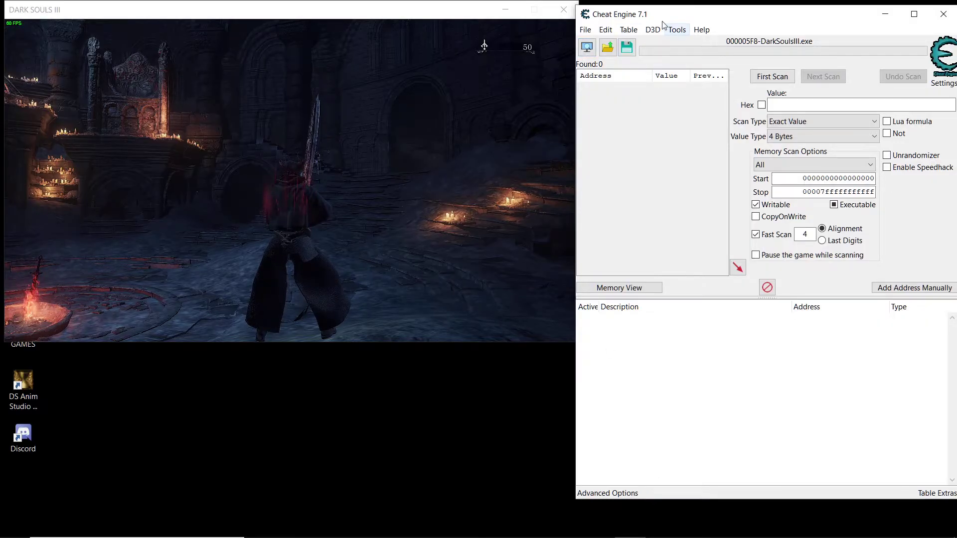
drag(632, 19, 706, 21)
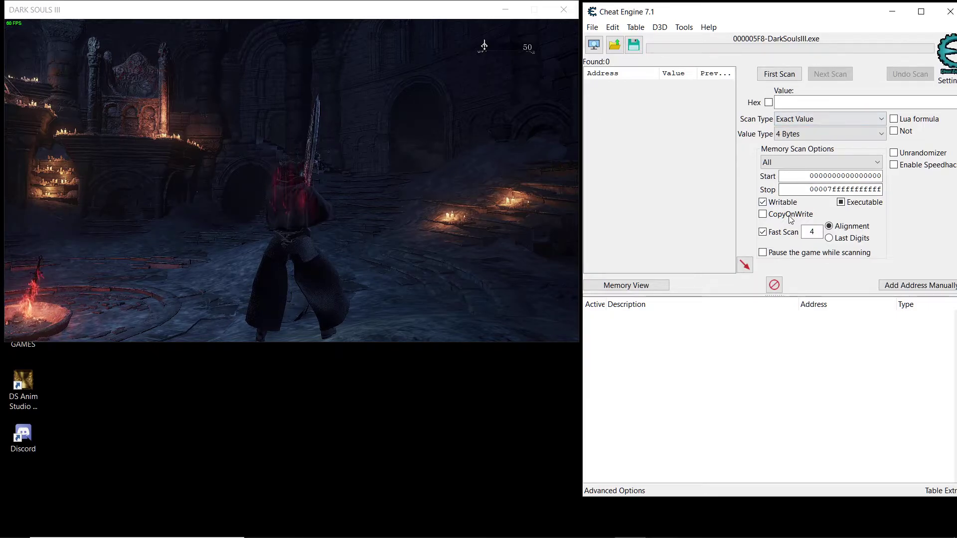
click(763, 202)
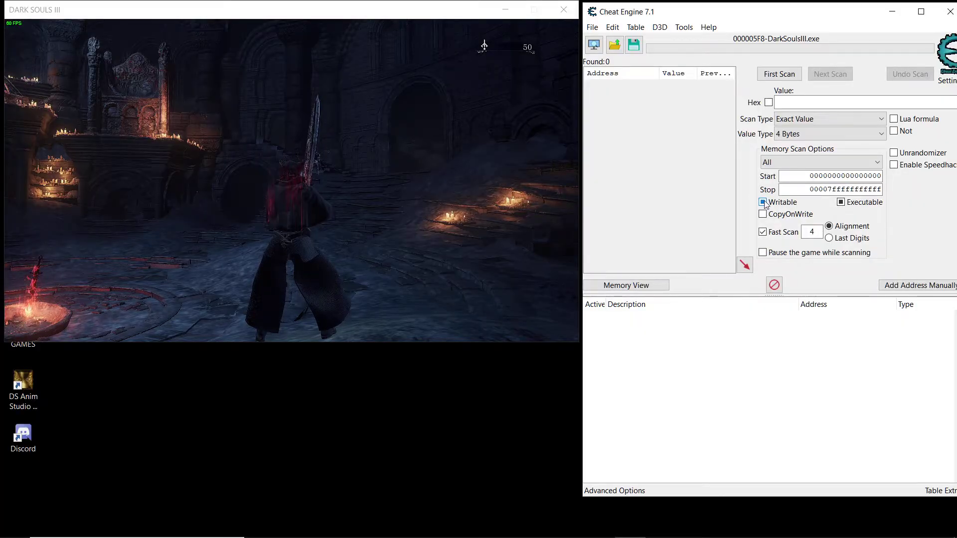
click(763, 202)
click(802, 102)
text(50)
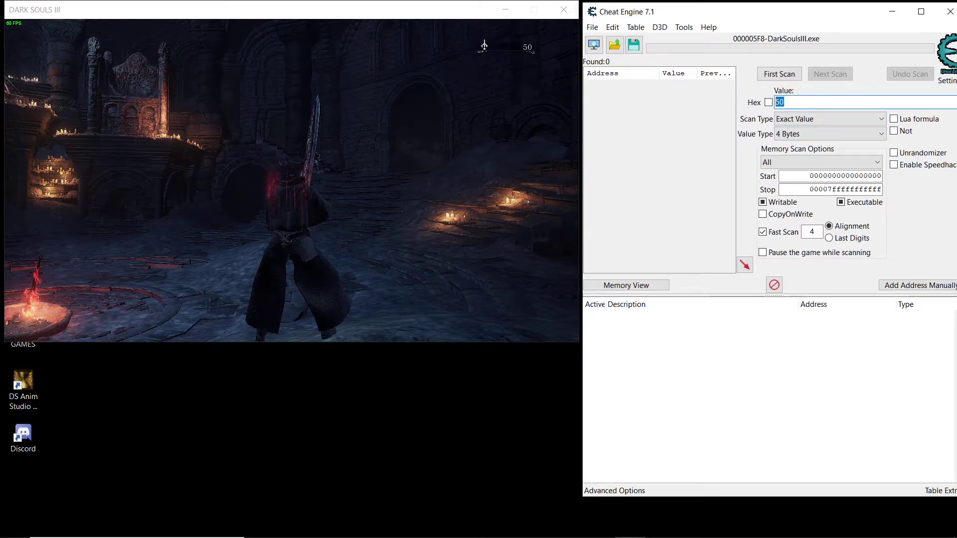
- Run the first scan for 50, which lists 41,142 matching addresses
click(830, 99)
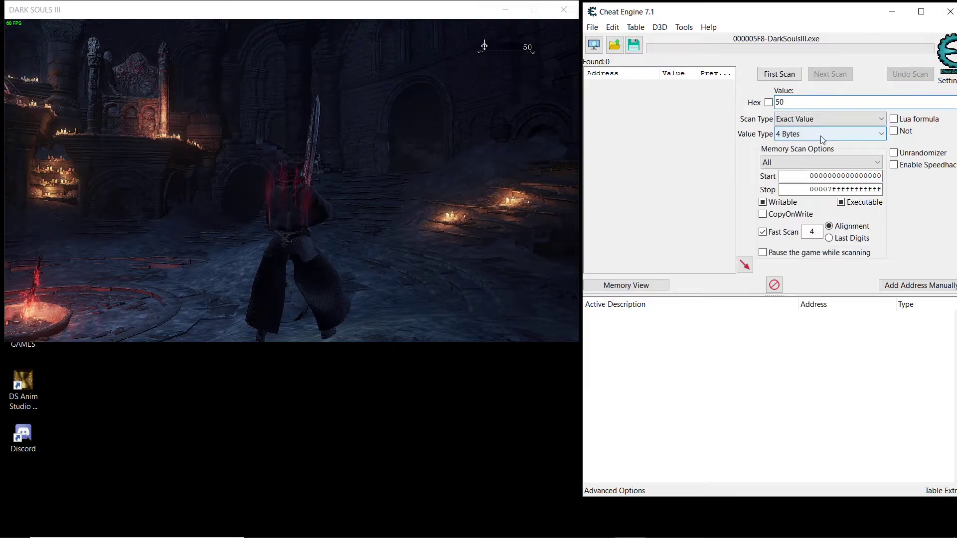
click(783, 75)
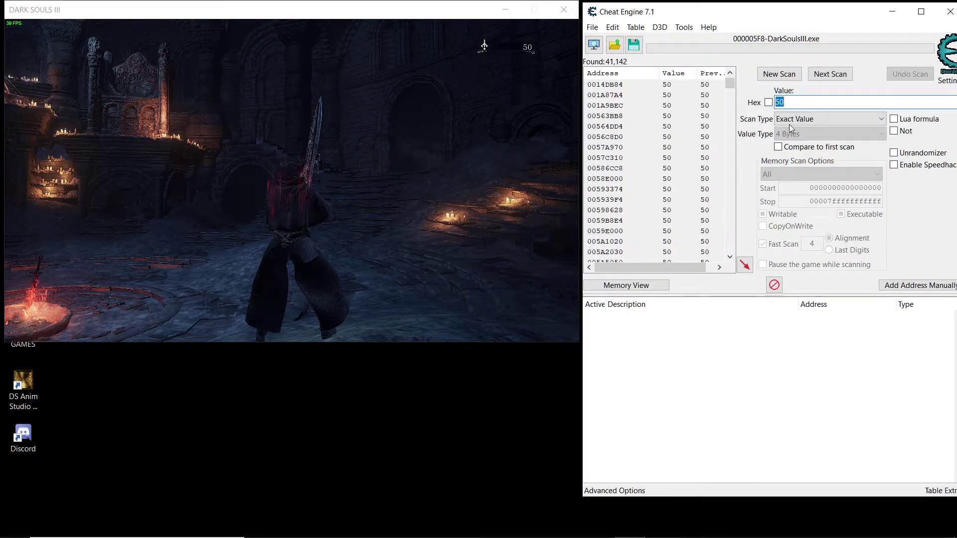
- In Dark Souls III, use a Fading Soul from the inventory to raise souls to 100
key(alt+Tab)
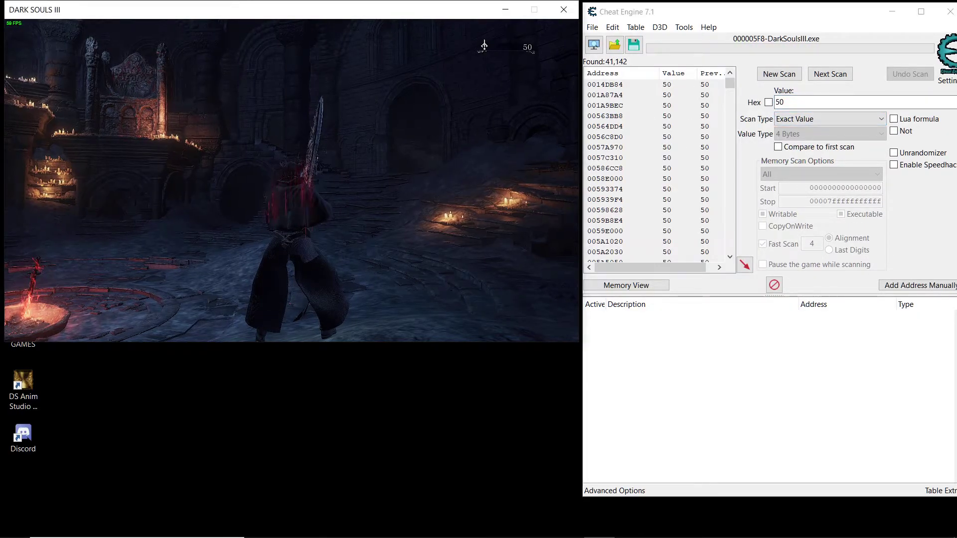
key(Escape)
key(Right)
key(Return)
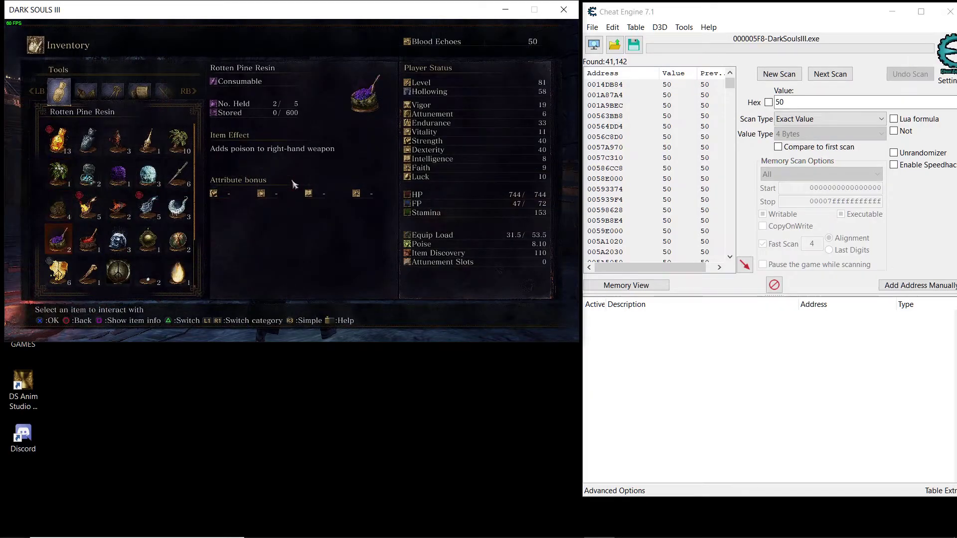
key(Down)
key(Right)
key(Right)
key(Right)
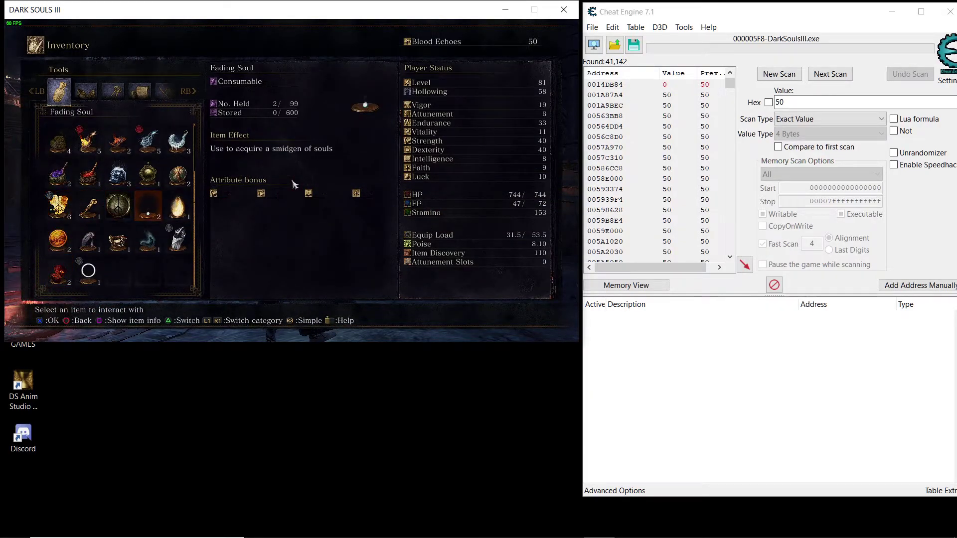
key(Return)
key(Return)
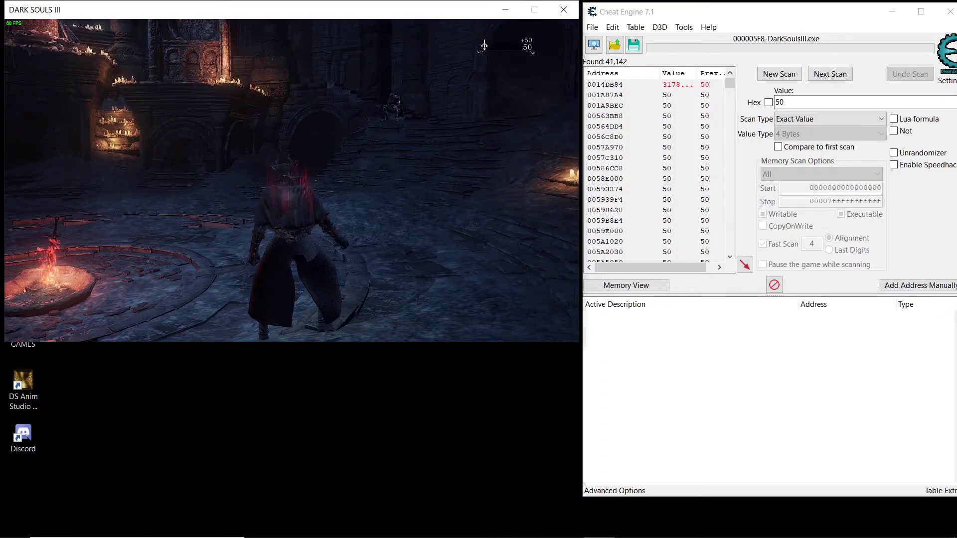
- Back in Cheat Engine, change the scan value to 100
key(alt+Tab)
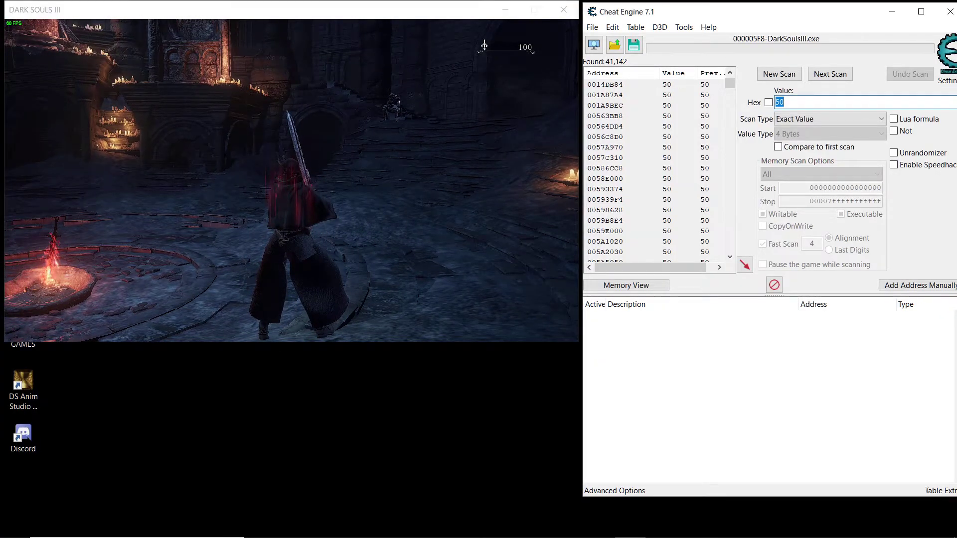
text(100)
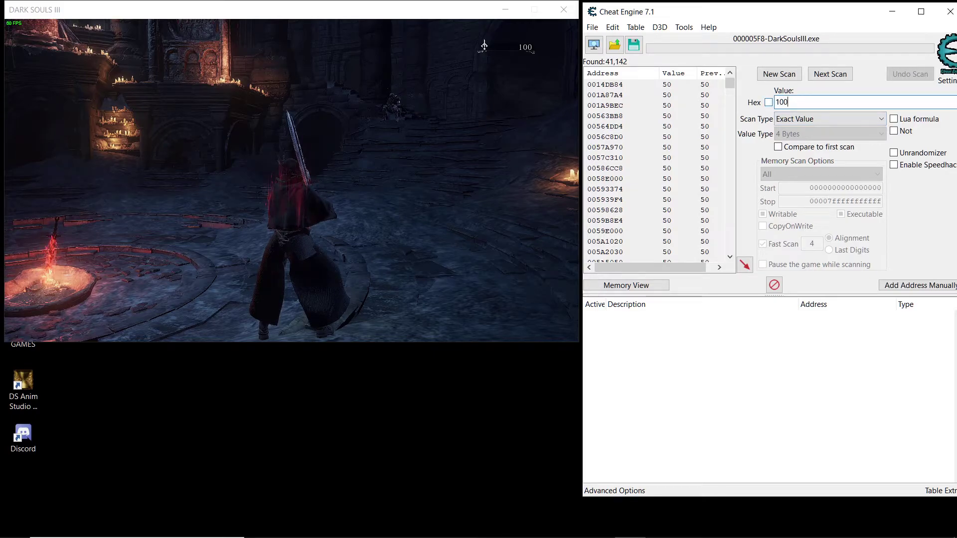
double_click(775, 96)
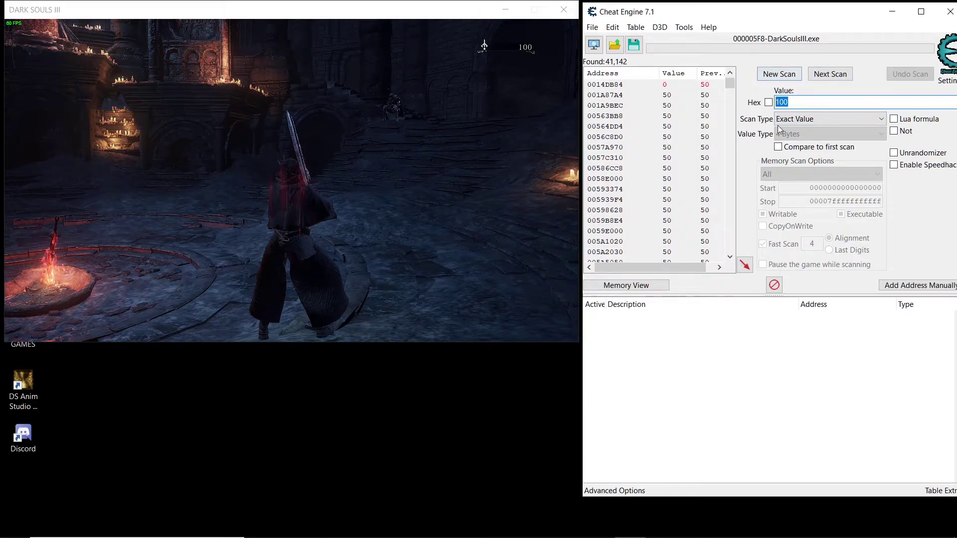
- Rescan for 100, then use another soul item in-game to raise souls to 150
click(840, 75)
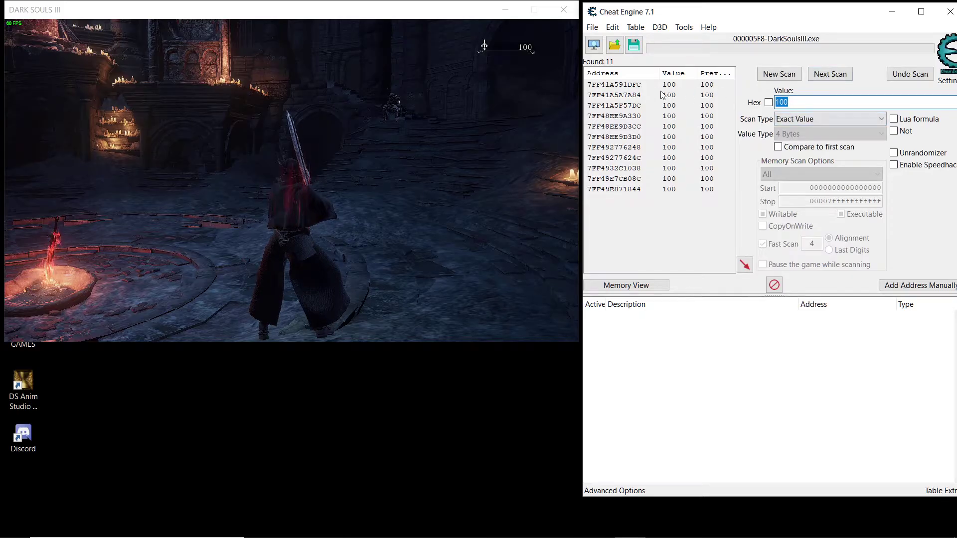
mouse_move(662, 95)
mouse_down()
mouse_move(665, 170)
mouse_move(663, 116)
mouse_up()
key(alt+Tab)
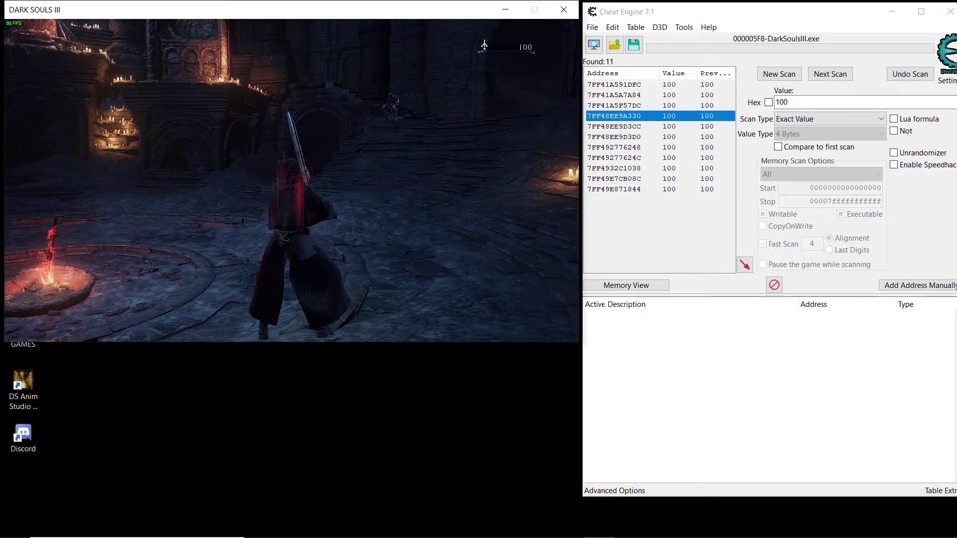
key(Escape)
key(Right)
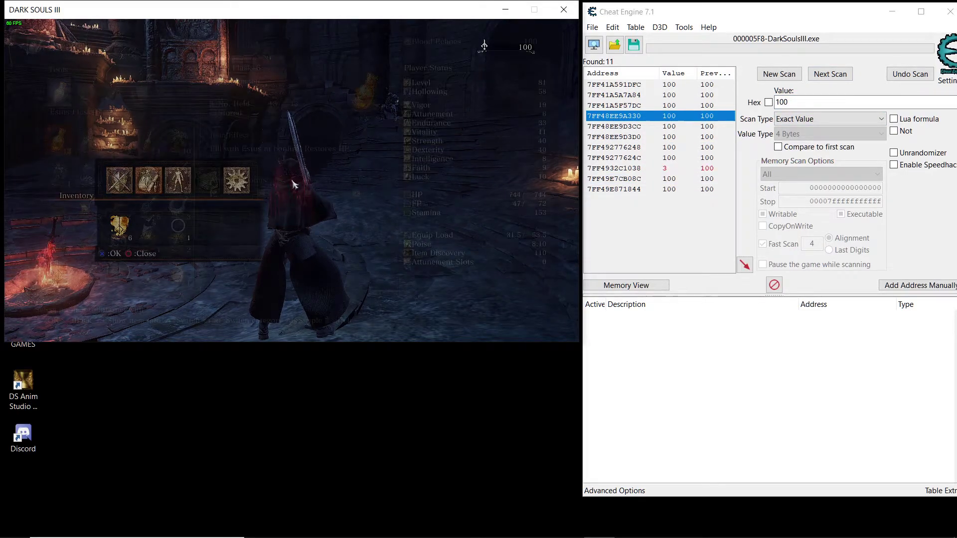
key(e)
key(Down)
key(Down)
key(Up)
key(Up)
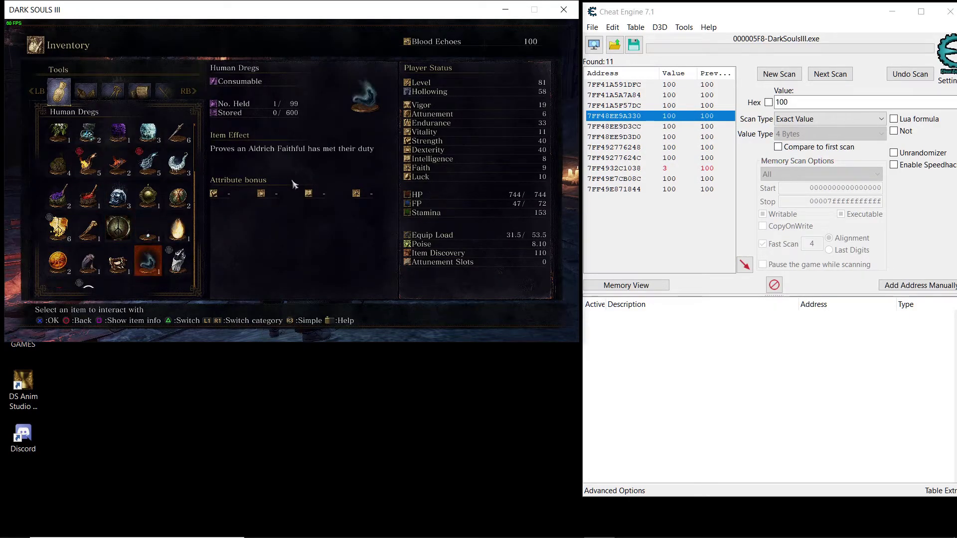
key(Escape)
key(Escape)
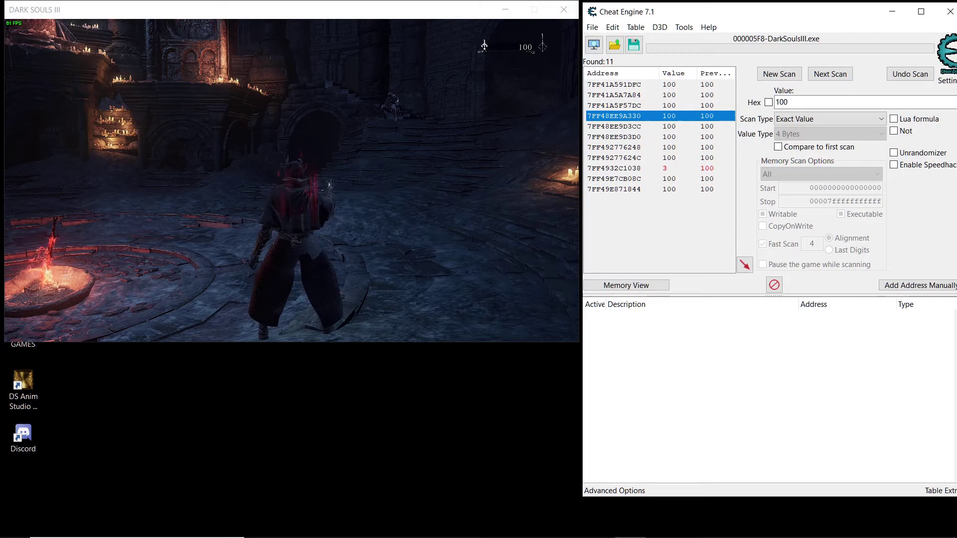
- Rescan for 150 to narrow the results to nine addresses, and select all of them
click(820, 102)
double_click(819, 102)
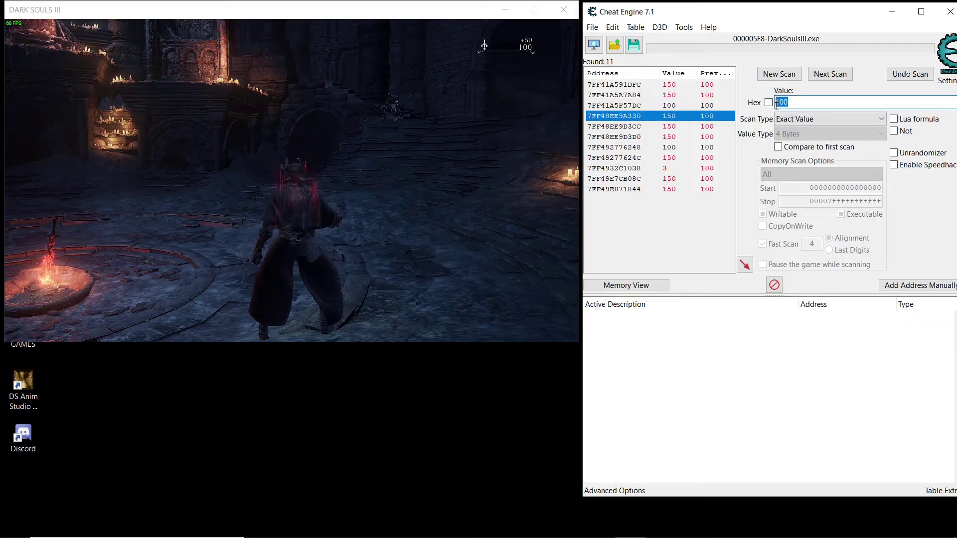
text(150)
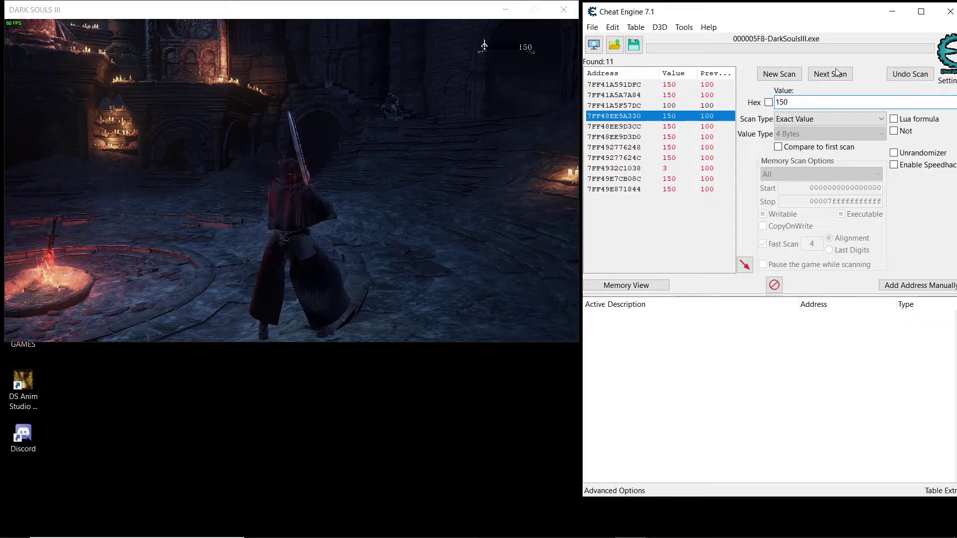
click(837, 73)
click(692, 93)
click(694, 88)
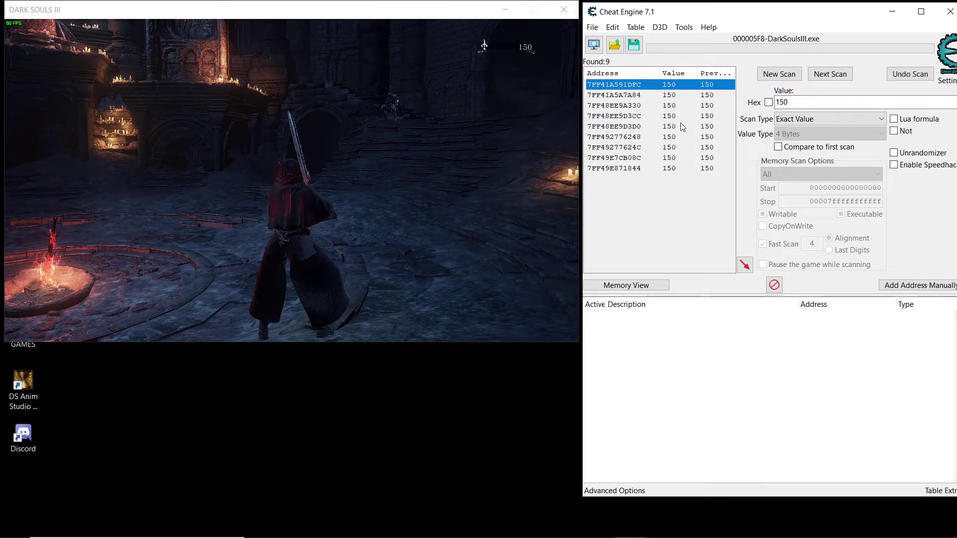
shift+click(678, 169)
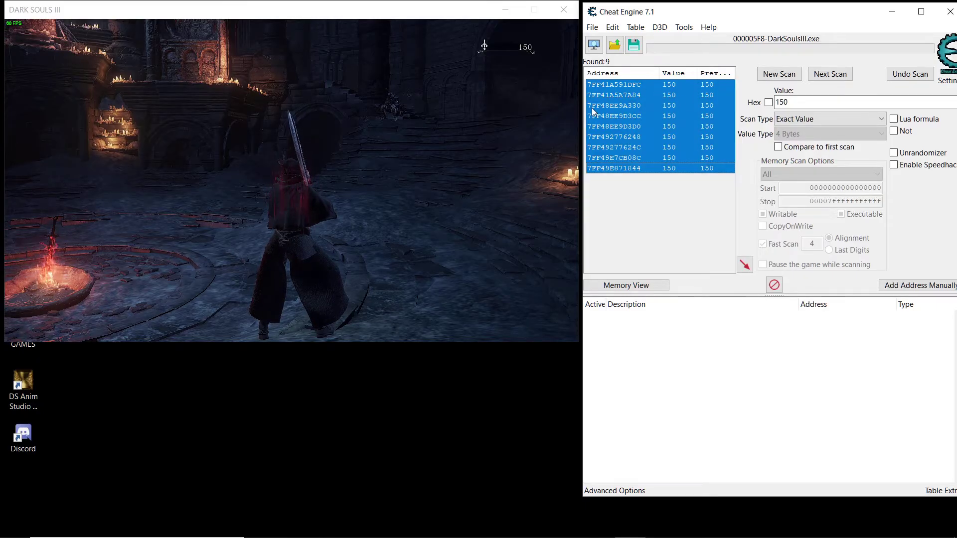
drag(583, 110, 459, 109)
- Add the nine found addresses to the cheat table
right_click(557, 93)
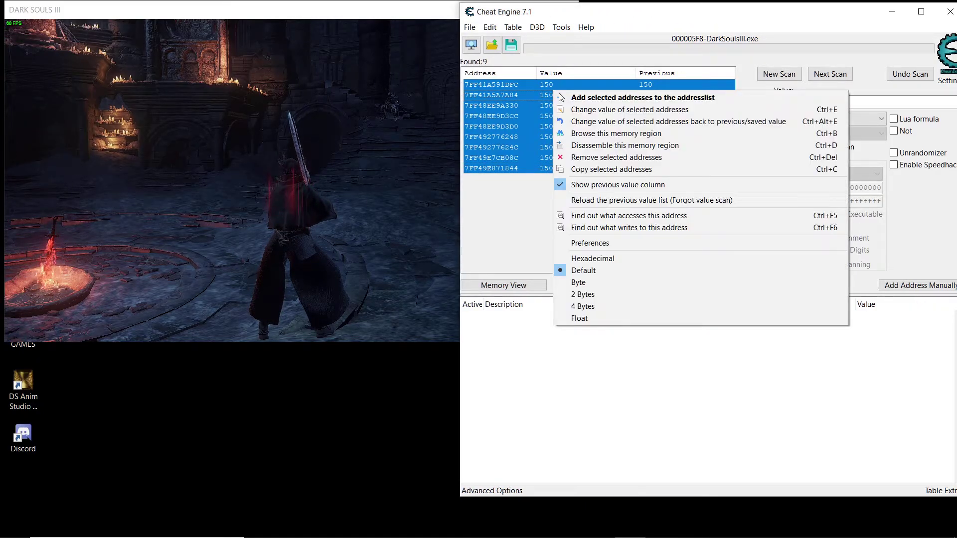
click(594, 100)
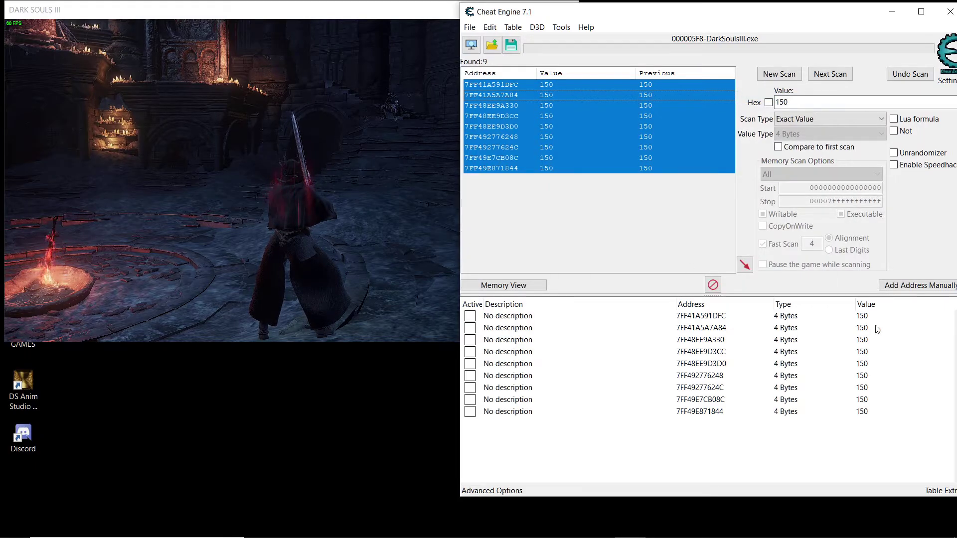
double_click(863, 316)
text(111)
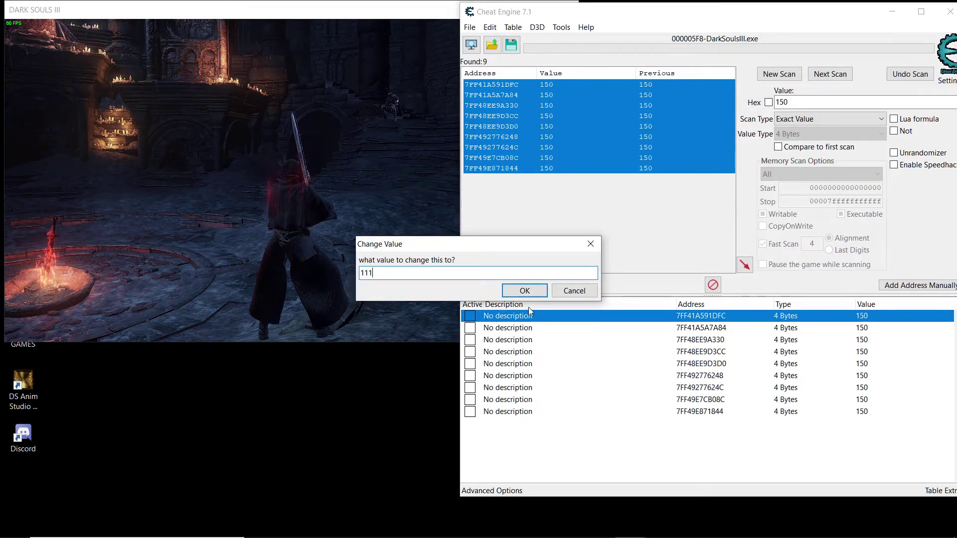
click(524, 291)
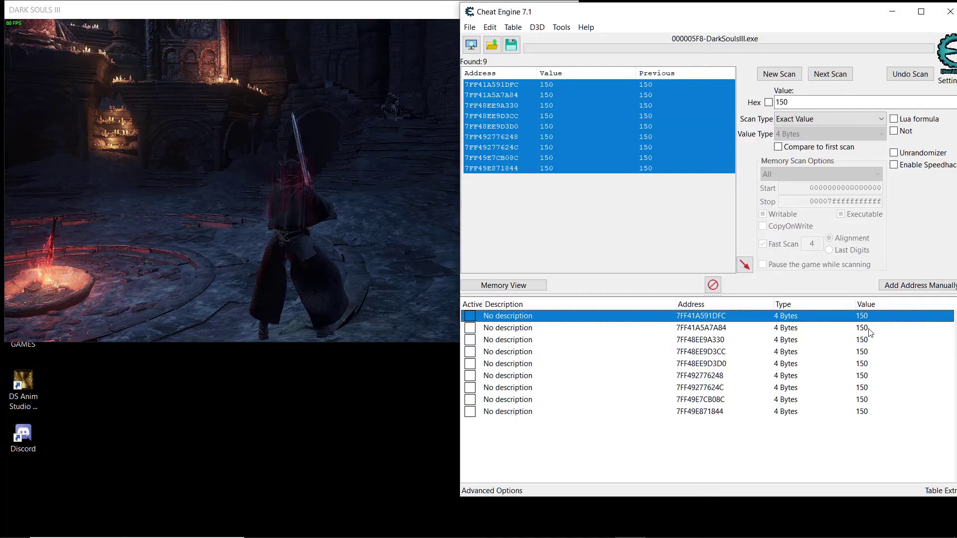
mouse_move(633, 16)
mouse_down()
mouse_move(760, 16)
mouse_move(553, 182)
mouse_move(573, 83)
mouse_up()
- Set the second entry and 7FF48EE9A330 to 11, and 7FF48EE9D3CC to 111
double_click(802, 392)
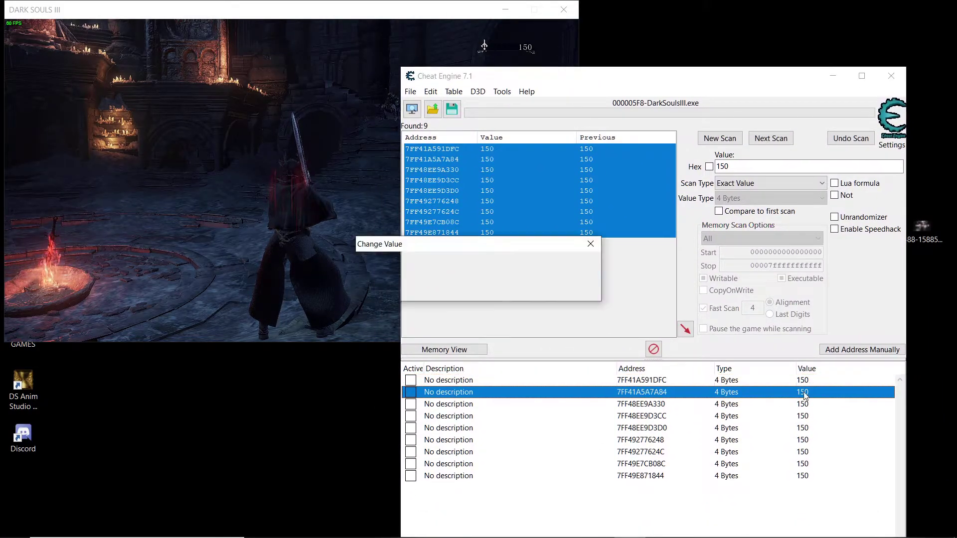
text(11)
key(Return)
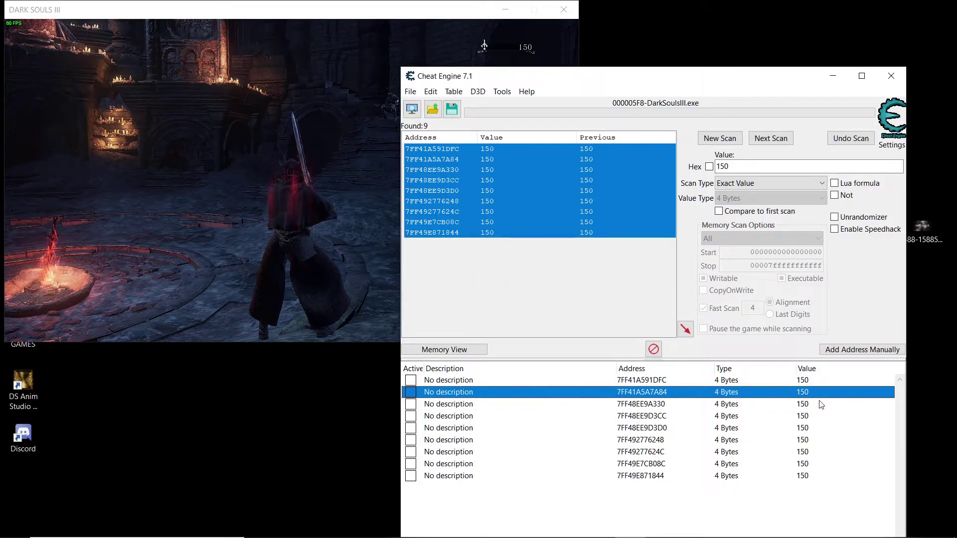
double_click(808, 405)
text(11)
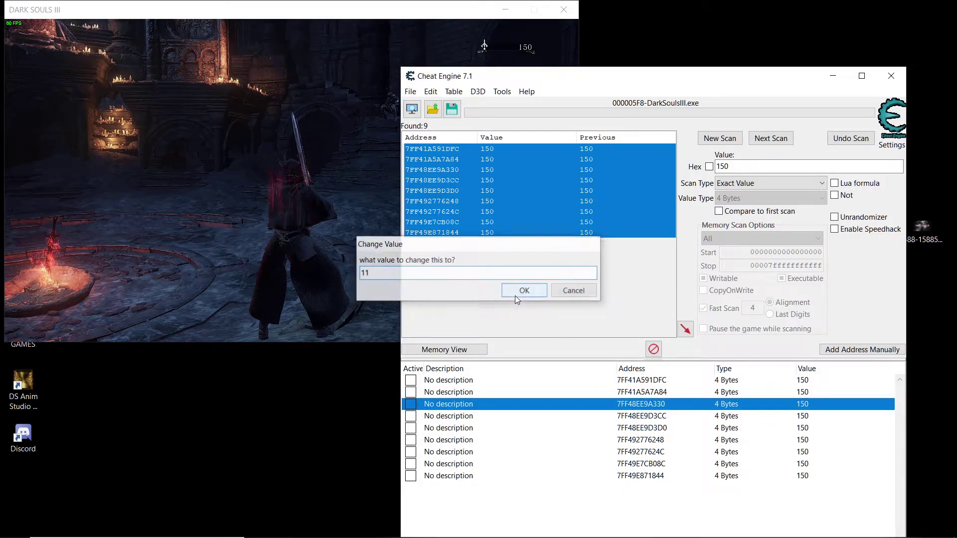
click(515, 295)
double_click(799, 416)
text(111)
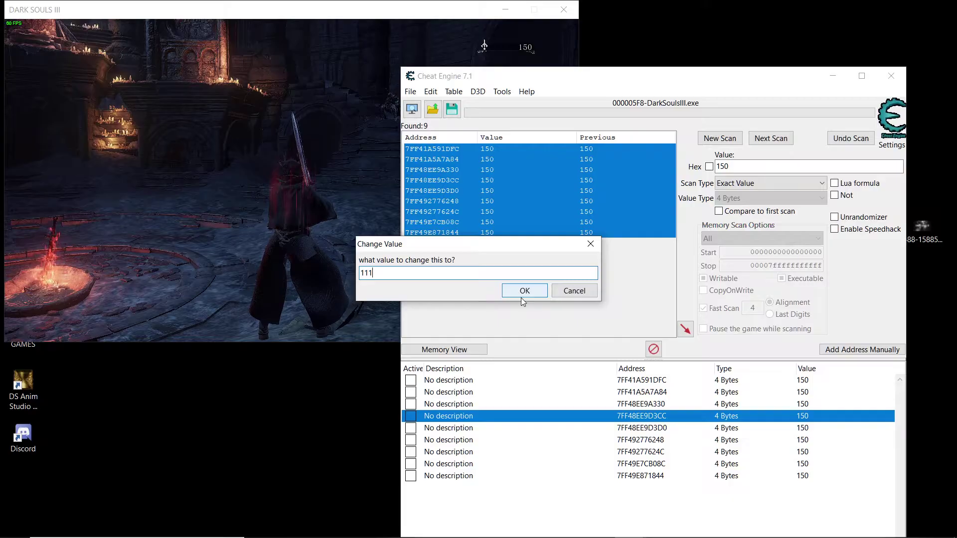
click(521, 298)
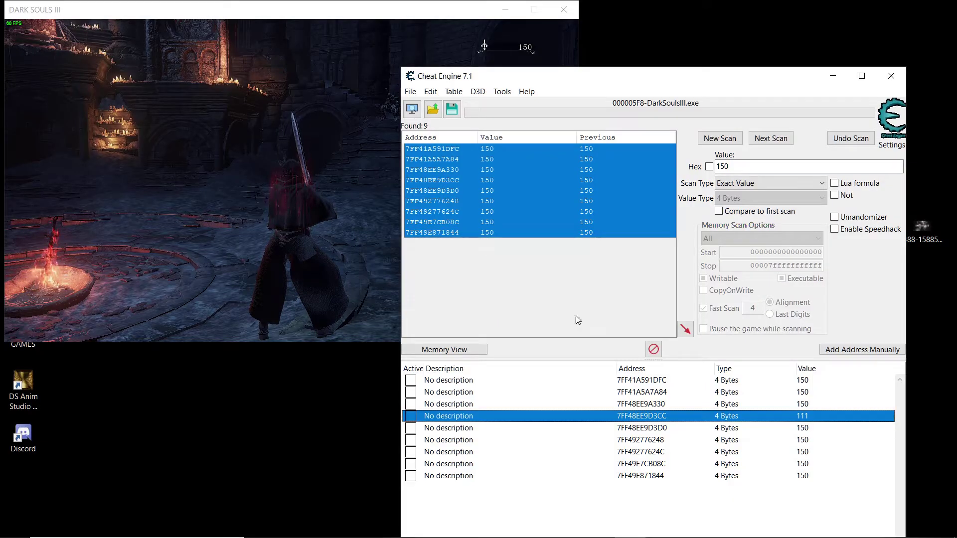
- Set addresses 7FF492776248 and 7FF49277624C to 11
click(806, 428)
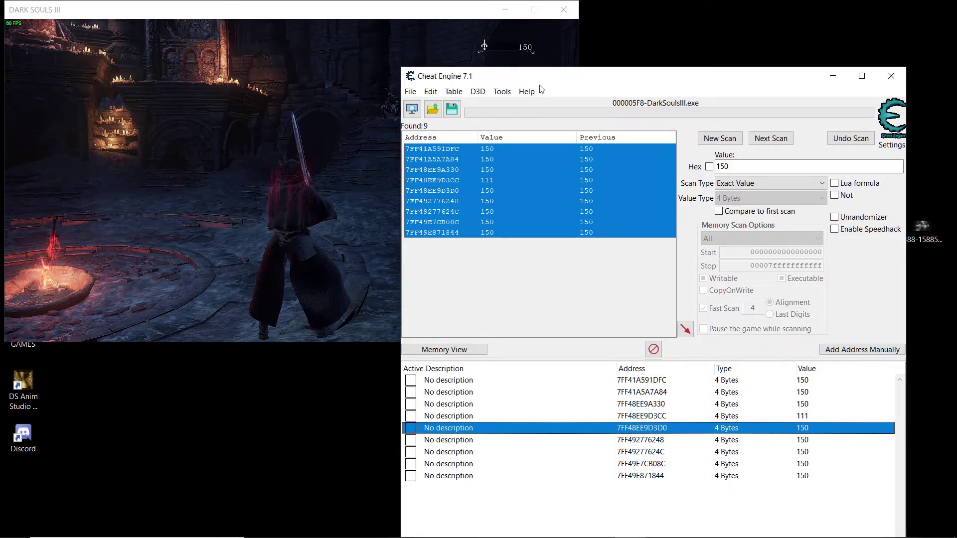
mouse_move(598, 76)
mouse_down()
mouse_move(720, 118)
mouse_move(627, 78)
mouse_up()
double_click(840, 432)
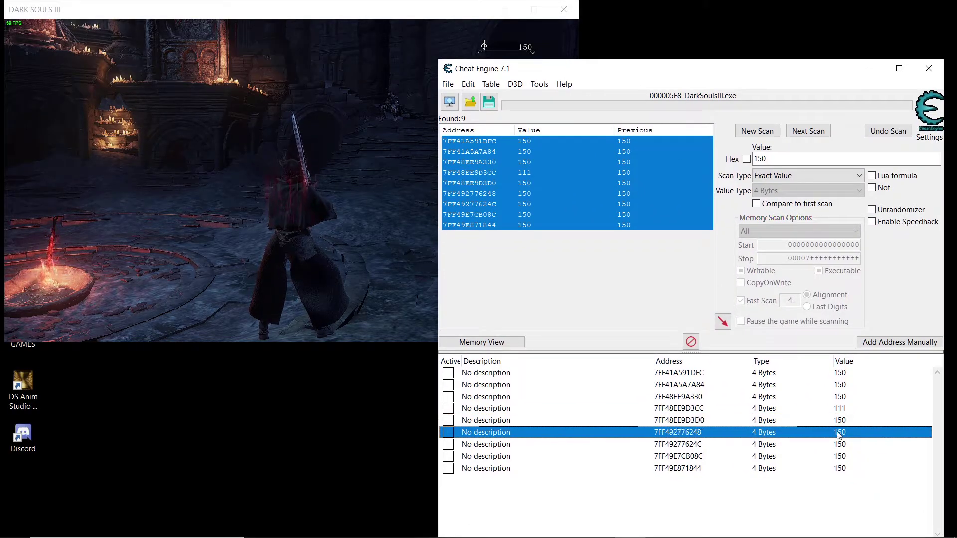
text(11)
click(524, 292)
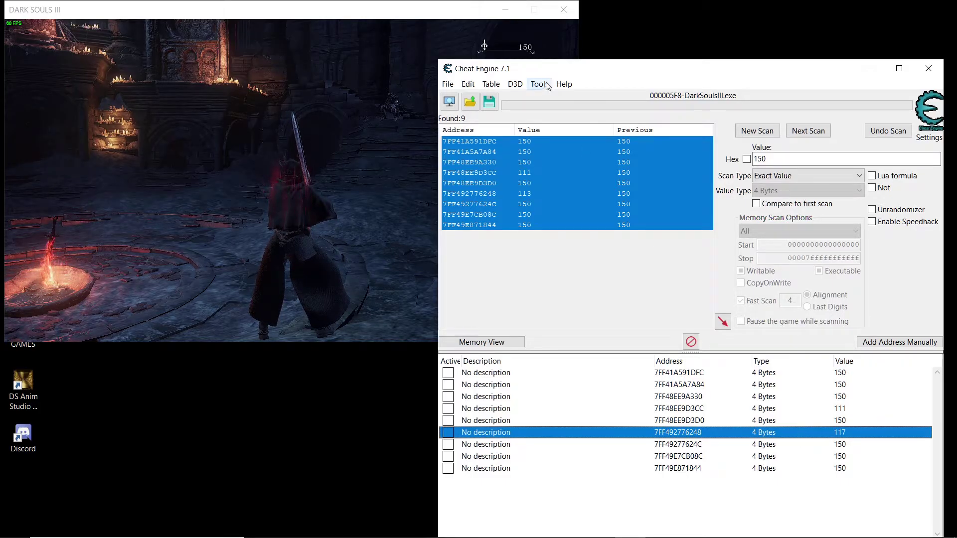
double_click(844, 445)
text(11)
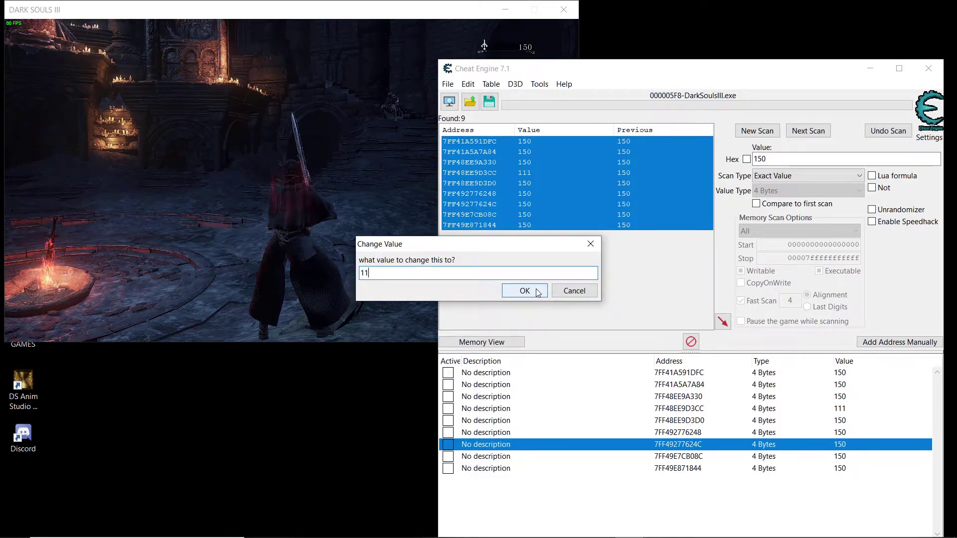
click(537, 292)
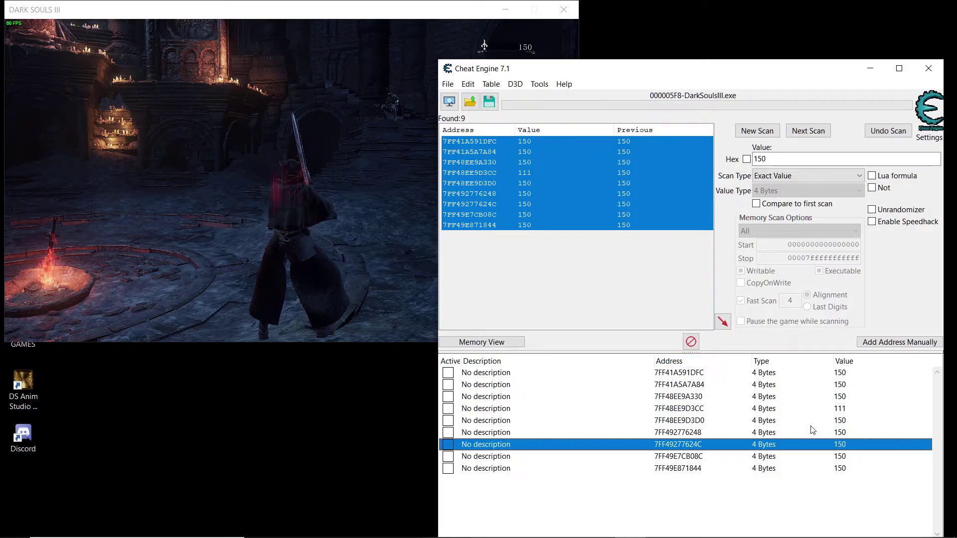
- Leave 7FF49E7CB08C unchanged and set 7FF49E871844 to 11
double_click(842, 458)
click(533, 293)
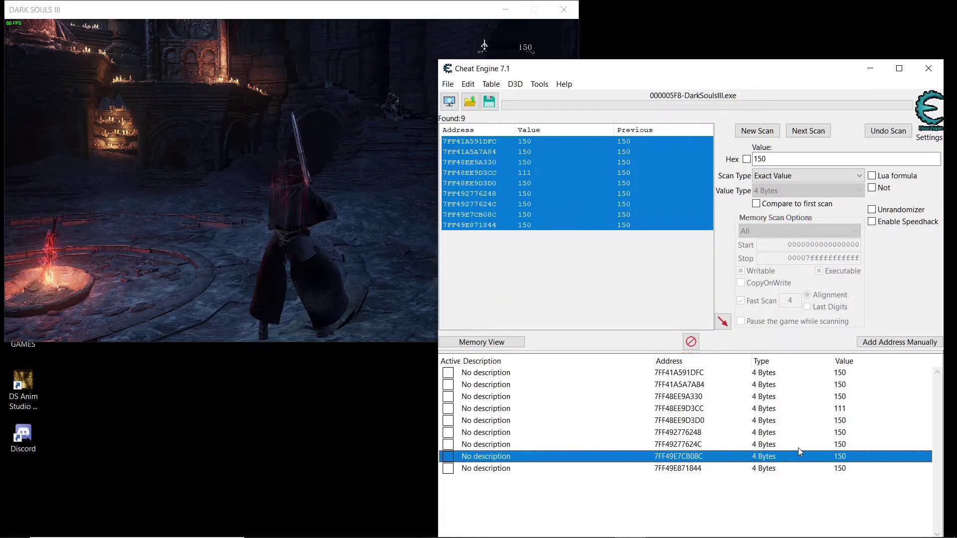
double_click(843, 469)
text(11)
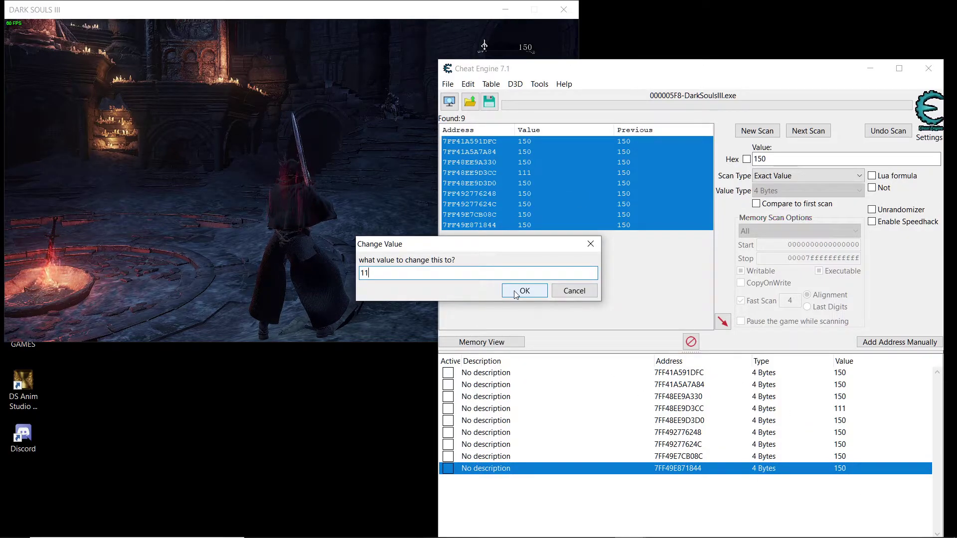
click(523, 291)
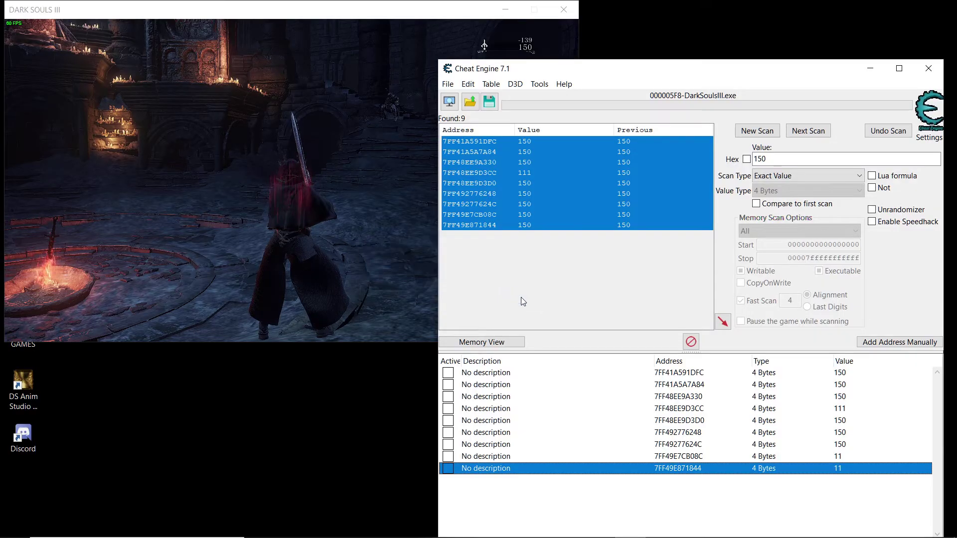
click(838, 461)
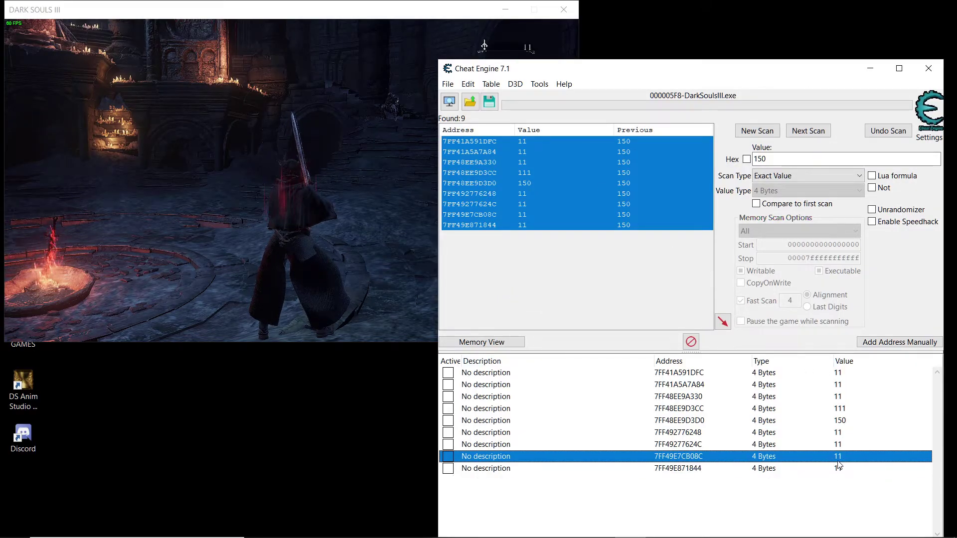
- Delete the eight entries other than 7FF49E871844 from the cheat table
shift+click(824, 373)
right_click(823, 374)
click(808, 101)
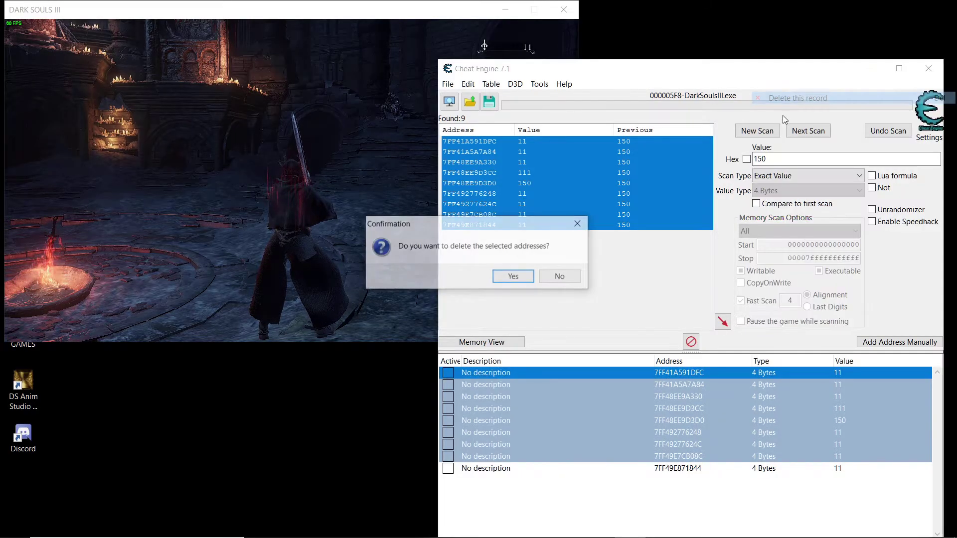
click(511, 276)
- Set the remaining 7FF49E871844 entry's value to 99999999
double_click(841, 375)
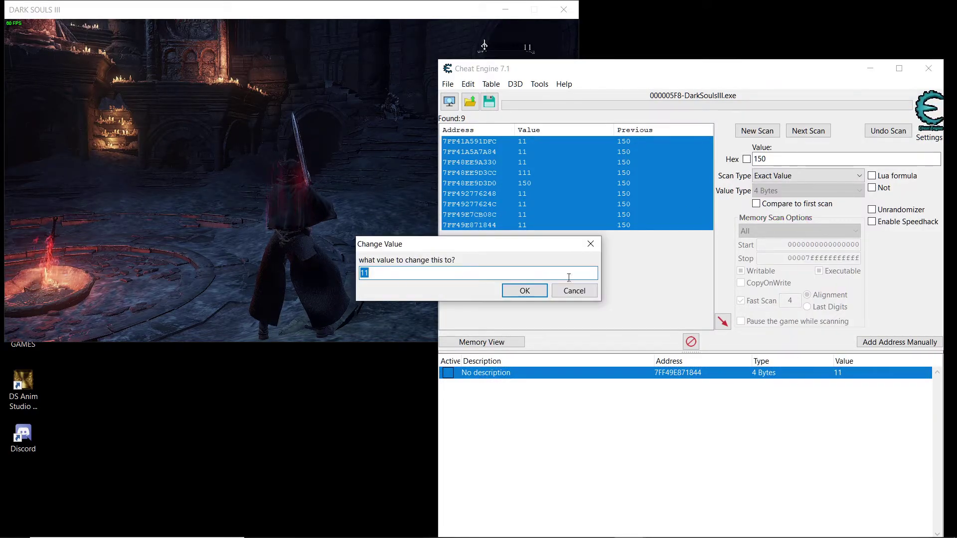
text(999999999999)
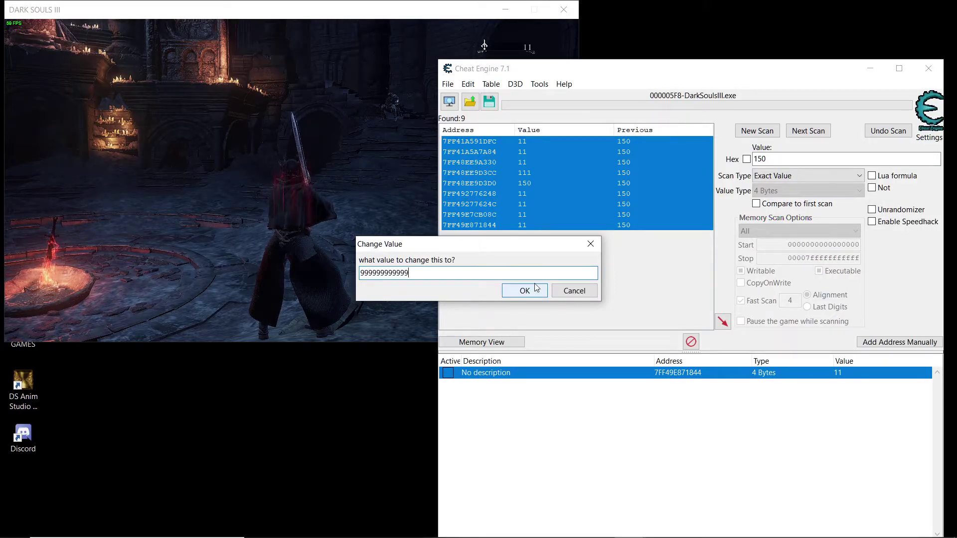
click(536, 288)
drag(547, 74, 474, 169)
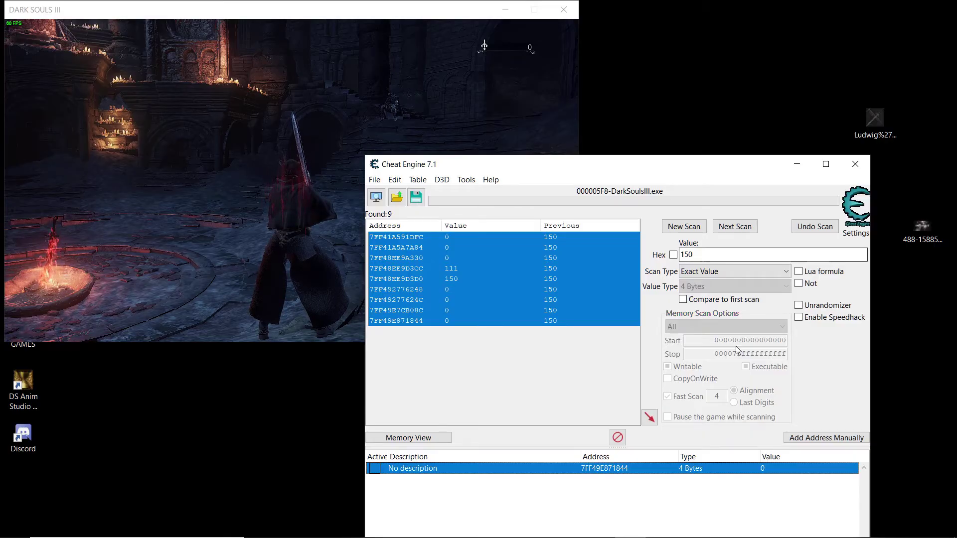
double_click(763, 470)
text(99999999)
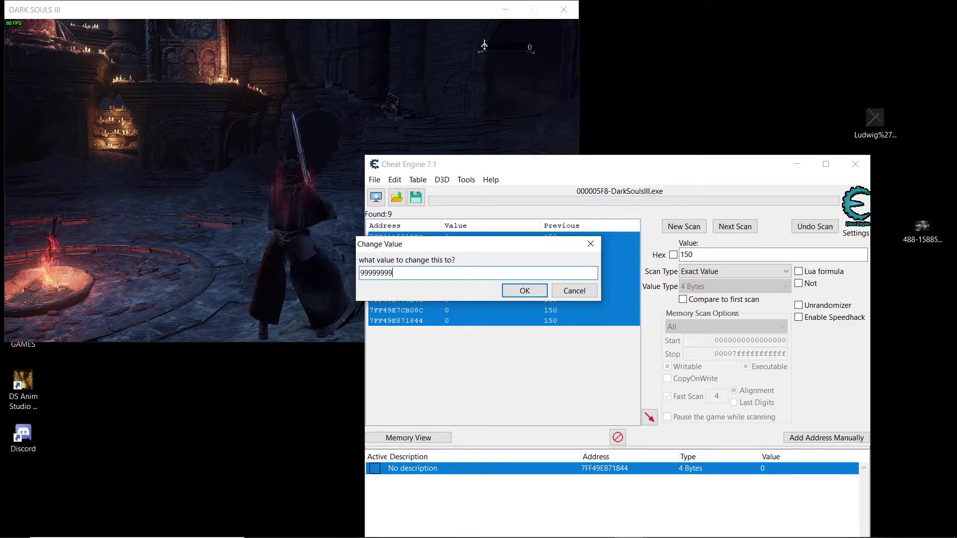
click(504, 291)
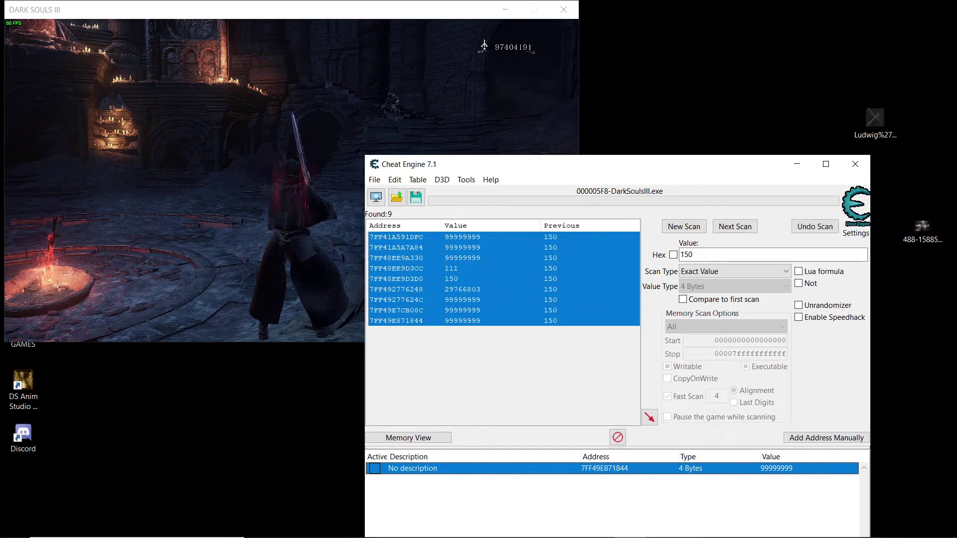
- At the Fire Keeper's Level Up screen, confirm 99999999 souls are available, then cancel without levelling
drag(694, 157, 694, 158)
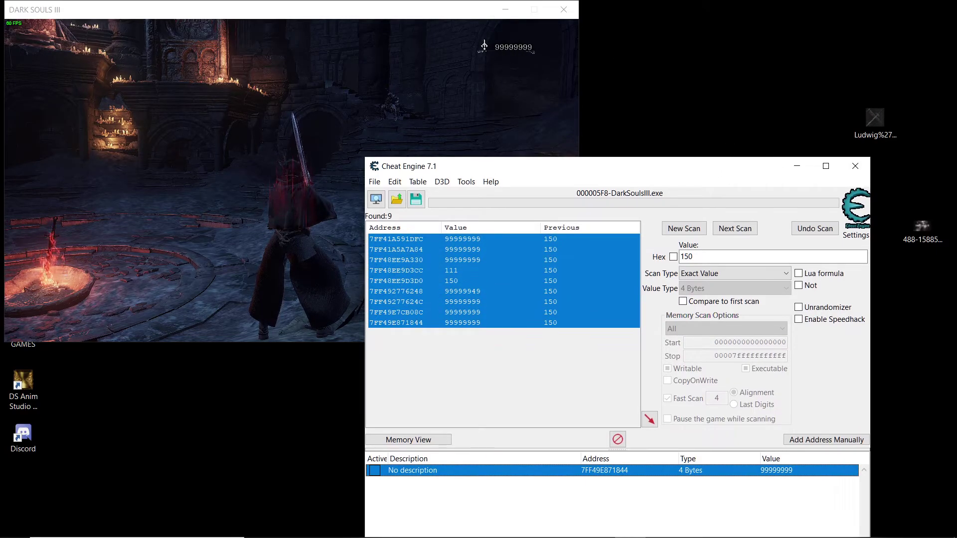
key(alt+Tab)
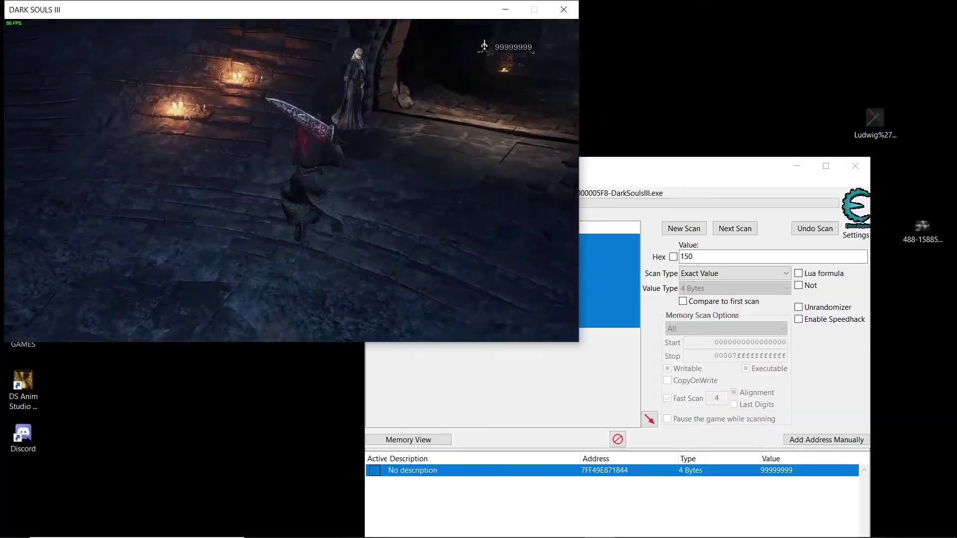
key(e)
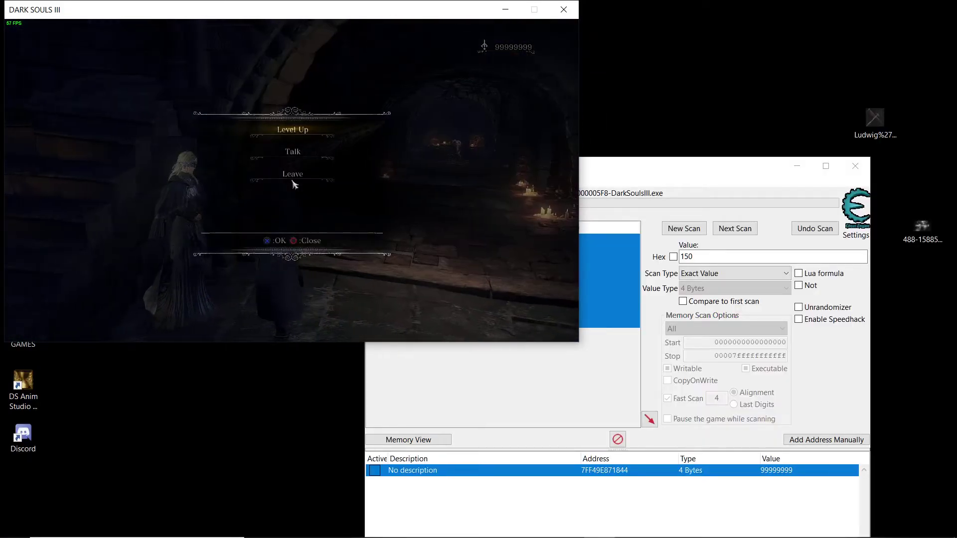
key(e)
key(Down)
key(Right)
key(Right)
key(Right)
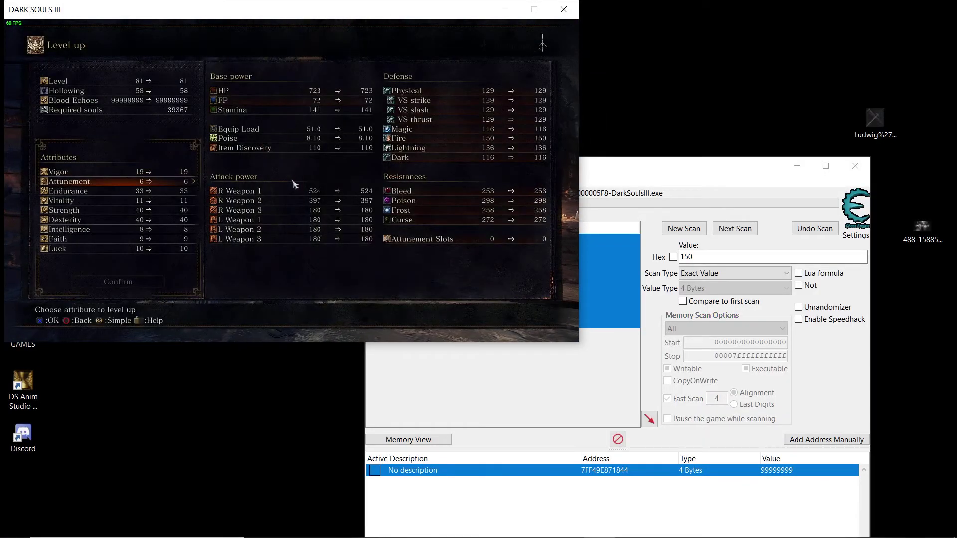
key(Right)
key(Right)
key(Right)
key(Escape)
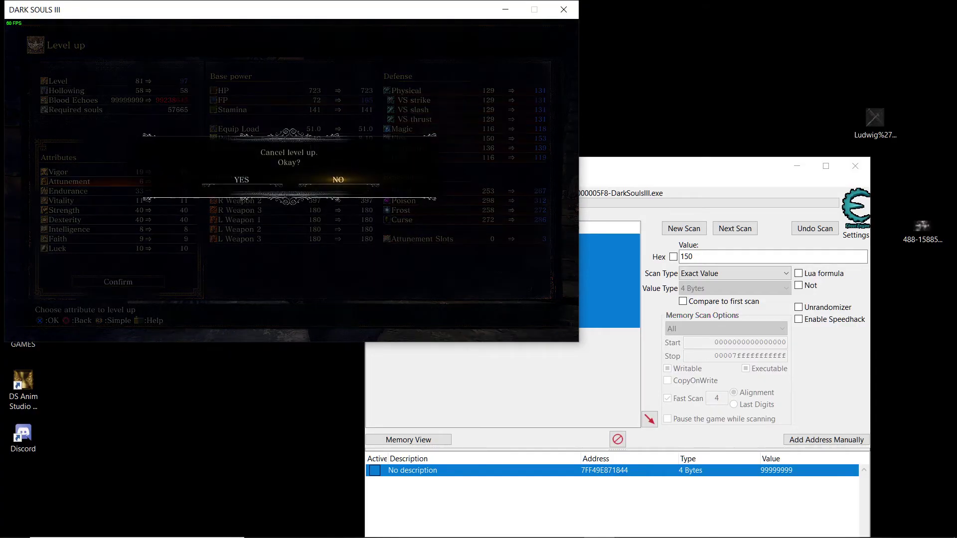
key(Escape)
key(Escape)
key(Left)
key(Return)
key(Escape)
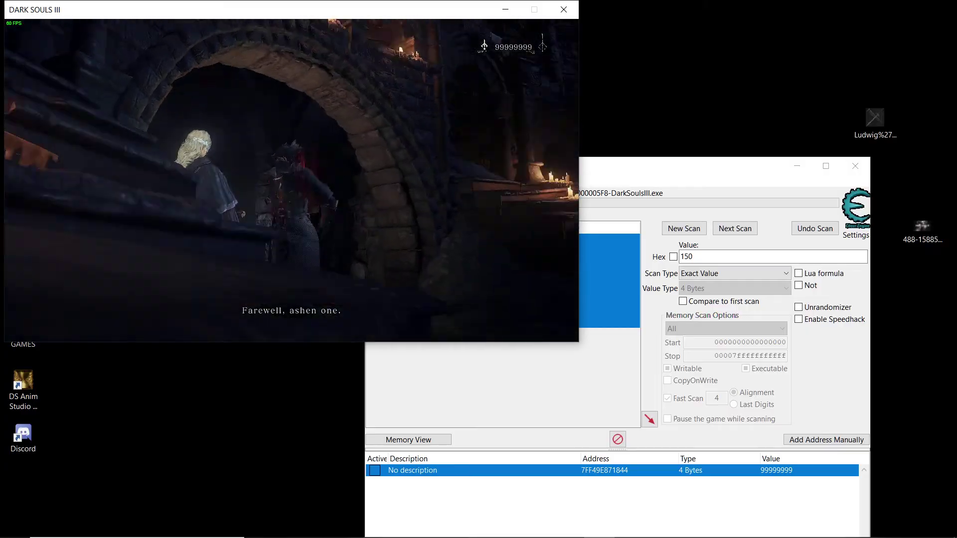
- Switch back to Cheat Engine and bring the 7FF49E871844 souls entry into view to freeze it
key(w)
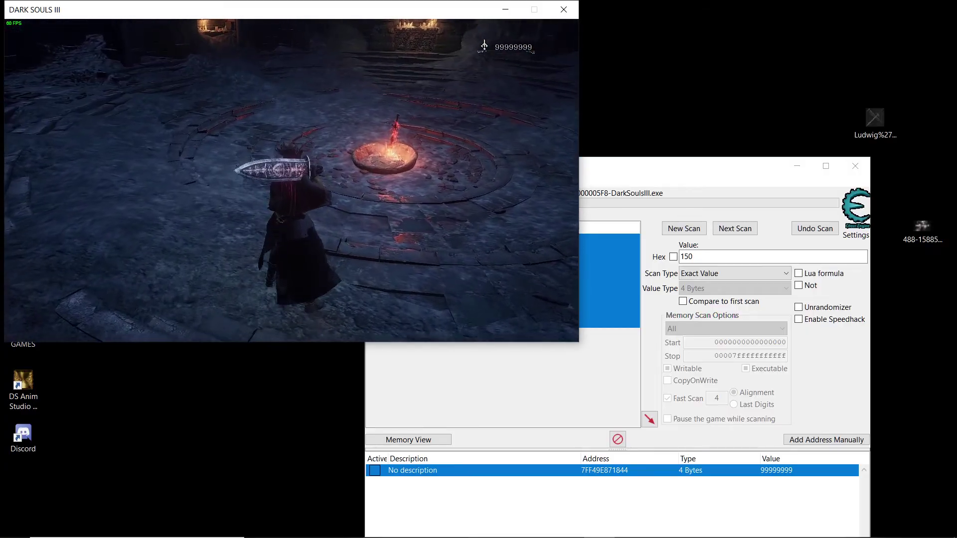
key(alt+Tab)
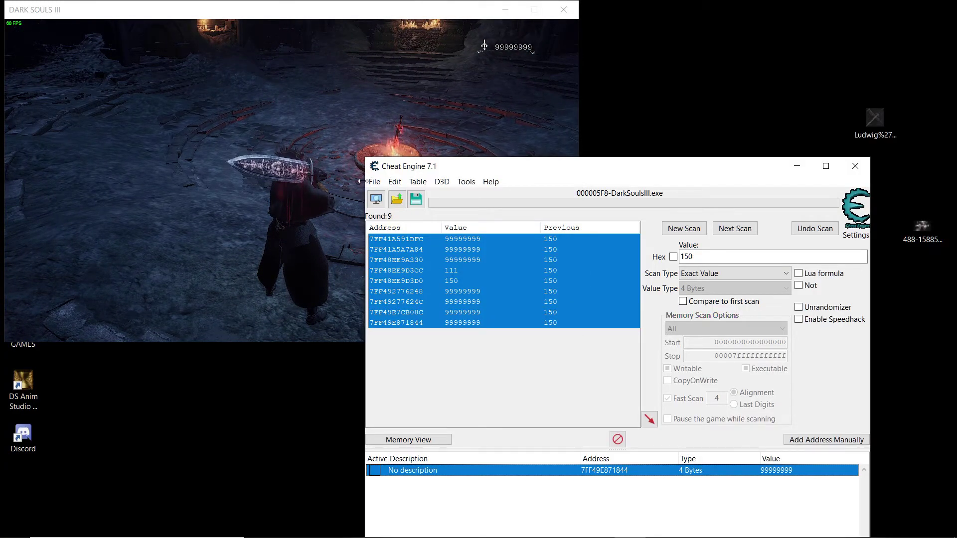
mouse_move(512, 170)
mouse_down()
mouse_move(651, 99)
mouse_move(645, 84)
mouse_move(501, 70)
mouse_move(554, 46)
mouse_move(659, 43)
mouse_move(673, 60)
mouse_move(595, 41)
mouse_up()
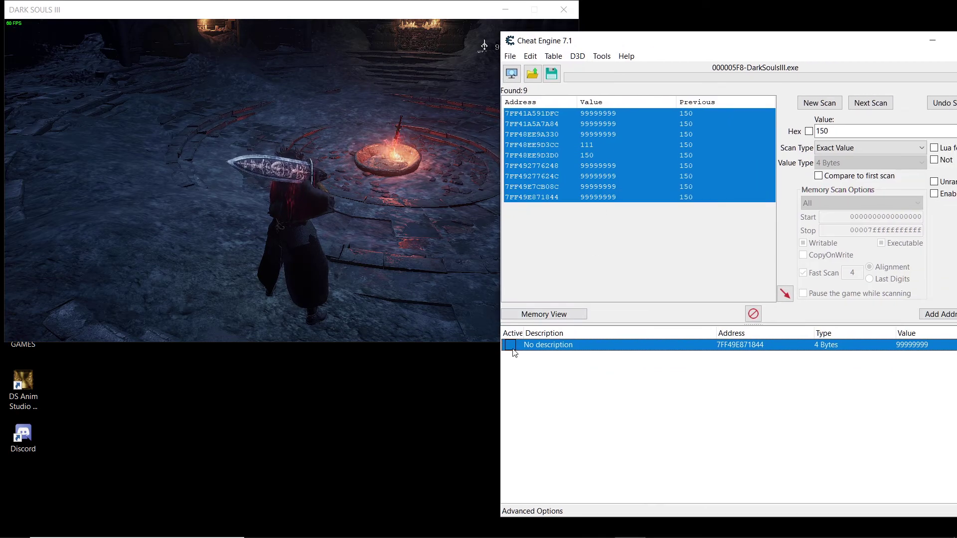
key(alt+Tab)
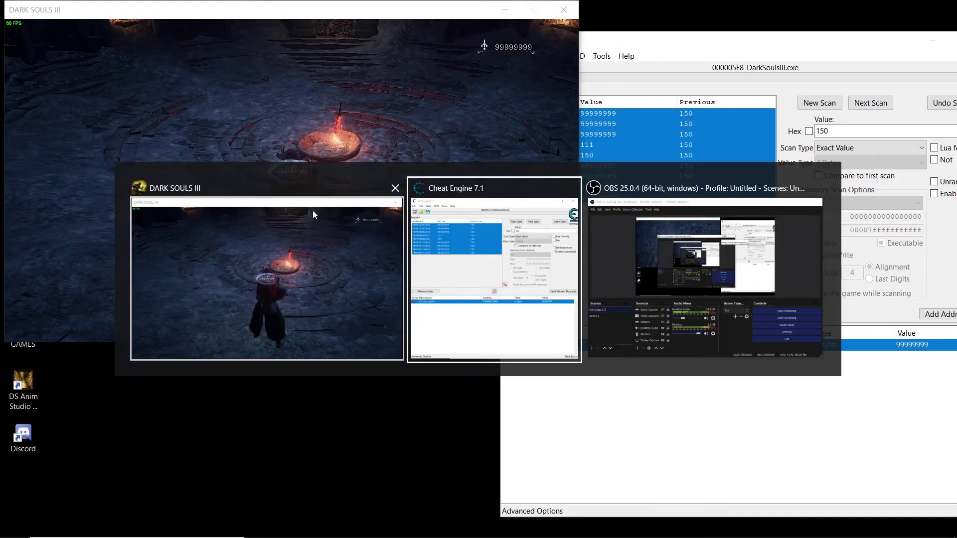
drag(681, 50, 542, 53)
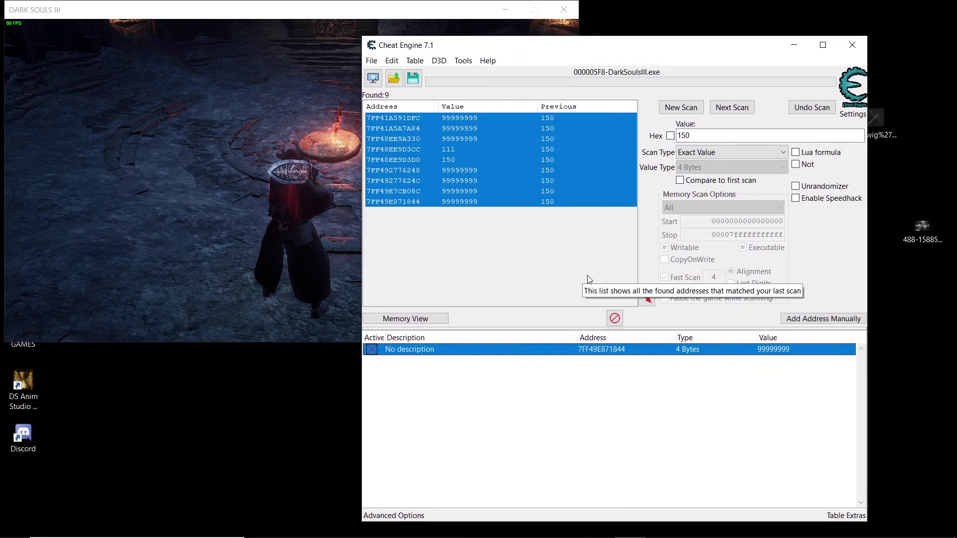